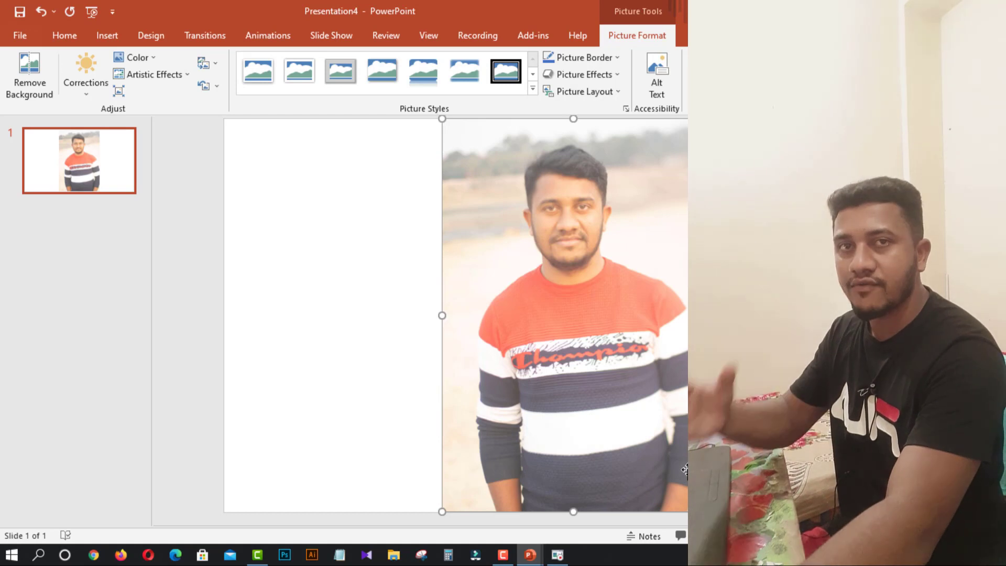
Switch to Steps Recorder and stop the running recording.
{"action": "left_click", "coordinate": [557, 557]}
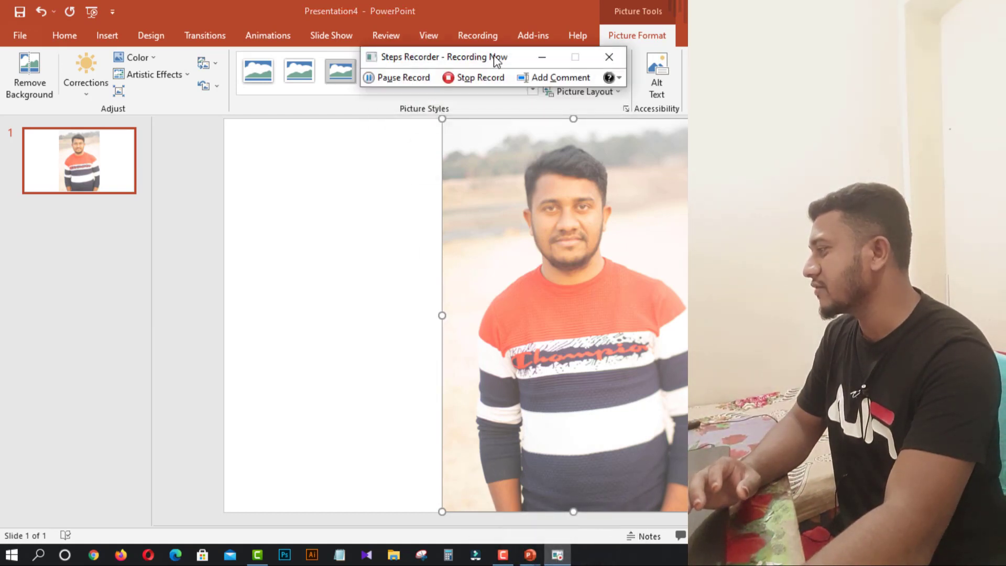
{"action": "left_click_drag", "start_coordinate": [496, 60], "coordinate": [338, 173]}
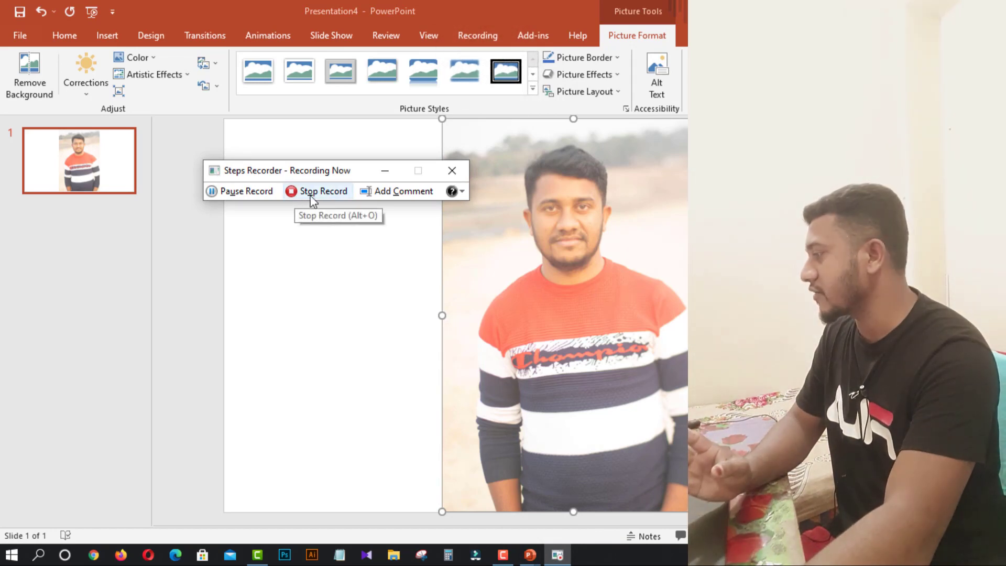
{"action": "left_click", "coordinate": [297, 195]}
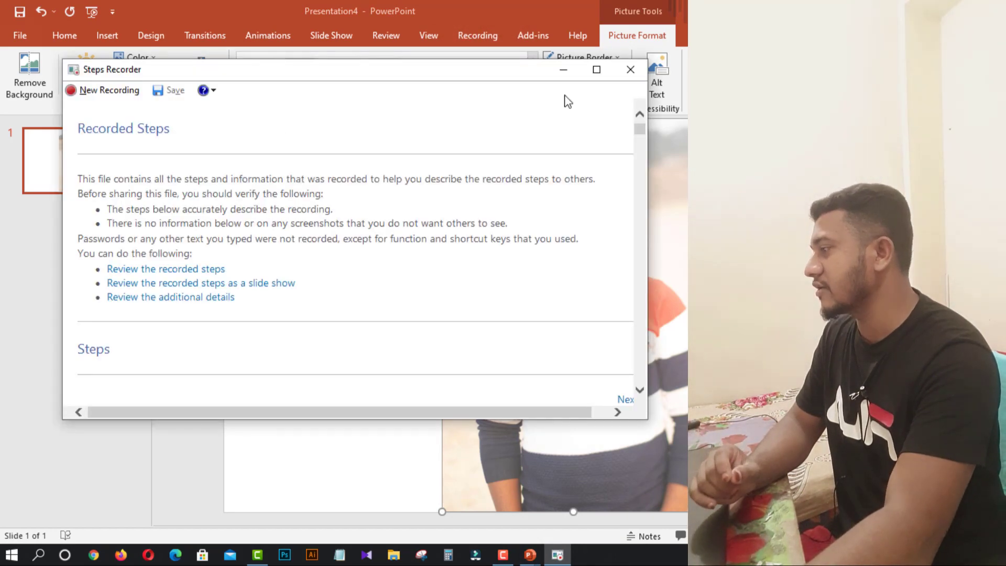
Minimize the other open windows and maximize the Steps Recorder report window.
{"action": "left_click_drag", "start_coordinate": [303, 80], "coordinate": [455, 85]}
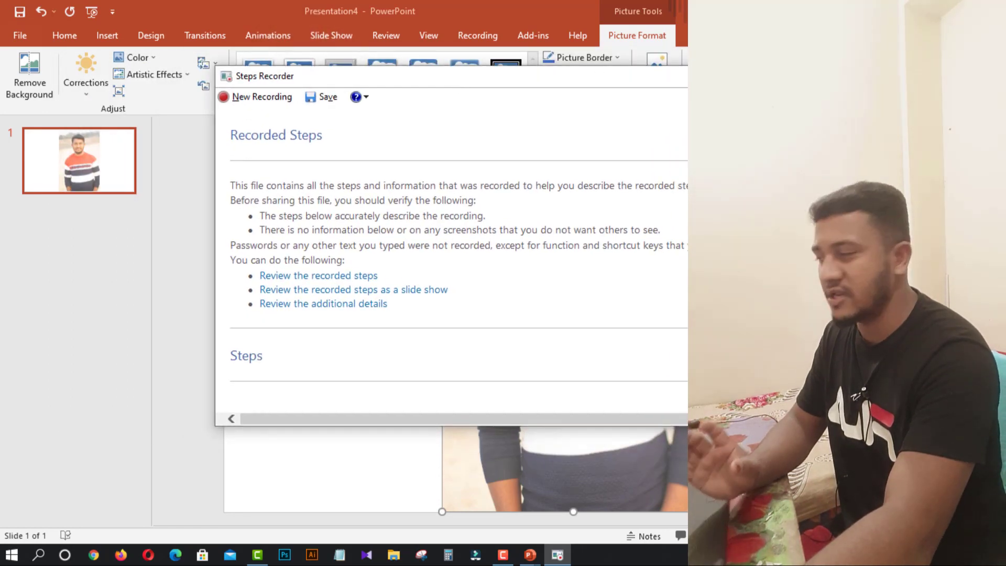
{"action": "key", "text": "super+d"}
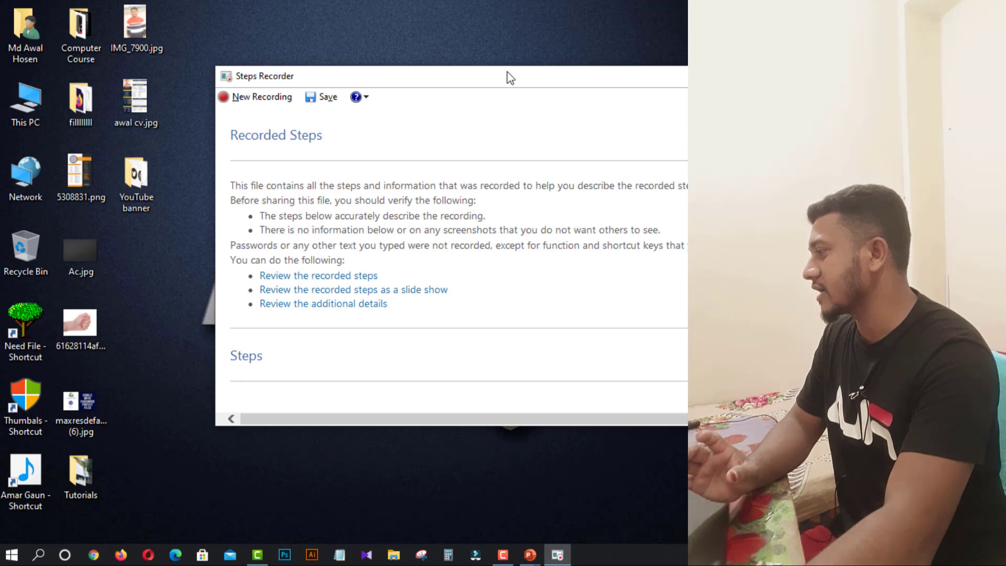
{"action": "left_click_drag", "start_coordinate": [511, 78], "coordinate": [482, 80]}
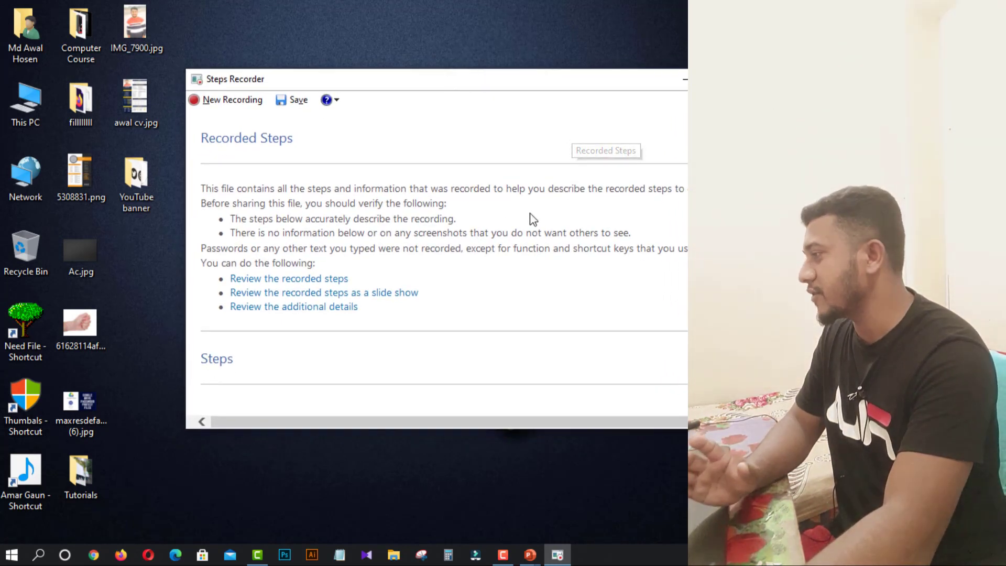
{"action": "left_click", "coordinate": [709, 78]}
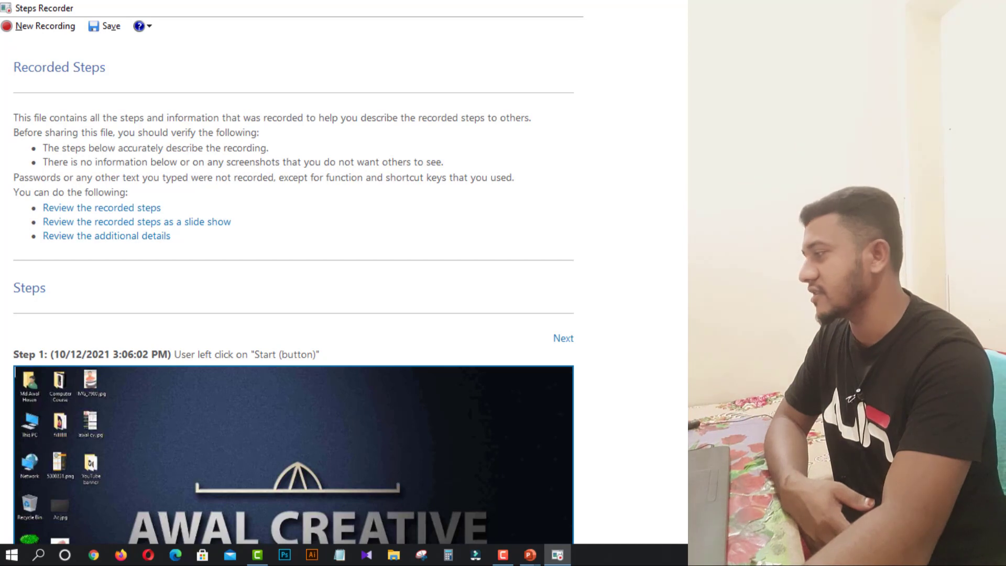
Review the recorded steps and their screenshots, from opening the Start menu through inserting a picture in PowerPoint.
{"action": "scroll", "coordinate": [293, 284], "scroll_direction": "down", "scroll_amount": 3}
{"action": "scroll", "coordinate": [294, 283], "scroll_direction": "down", "scroll_amount": 2}
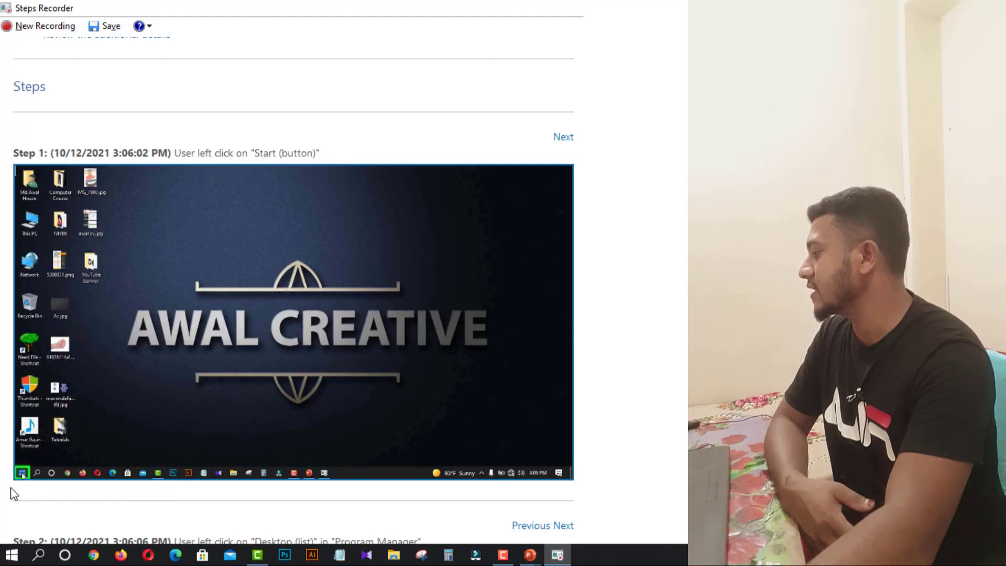
{"action": "scroll", "coordinate": [293, 289], "scroll_direction": "down", "scroll_amount": 3}
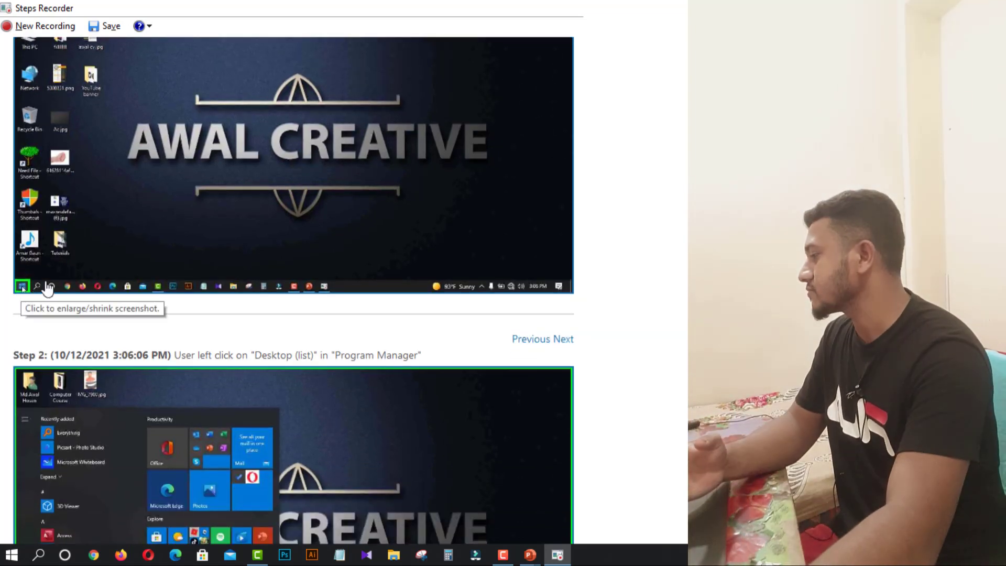
{"action": "scroll", "coordinate": [293, 288], "scroll_direction": "down", "scroll_amount": 5}
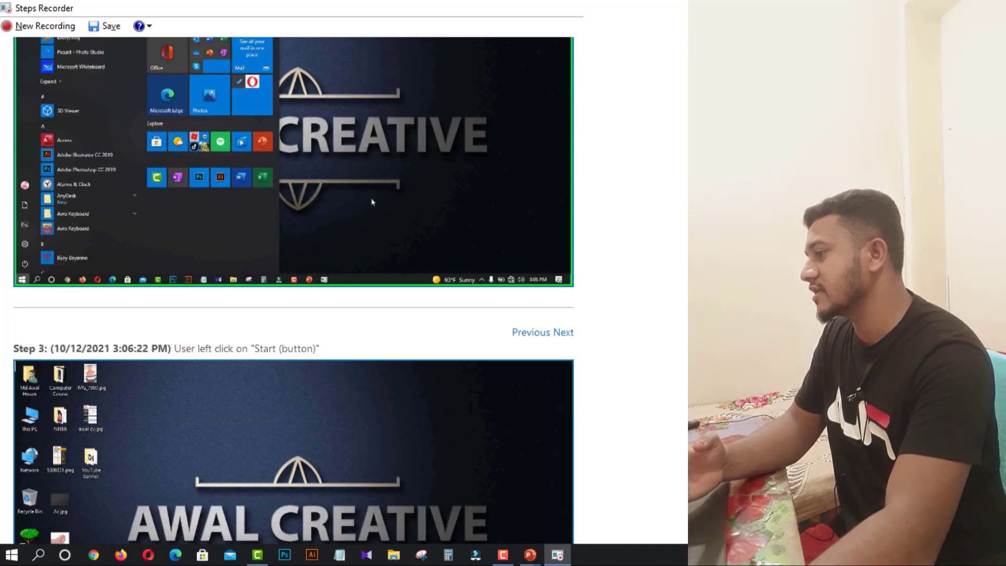
{"action": "scroll", "coordinate": [335, 195], "scroll_direction": "down", "scroll_amount": 4}
{"action": "scroll", "coordinate": [293, 289], "scroll_direction": "down", "scroll_amount": 2}
{"action": "scroll", "coordinate": [294, 289], "scroll_direction": "up", "scroll_amount": 2}
{"action": "scroll", "coordinate": [293, 288], "scroll_direction": "down", "scroll_amount": 12}
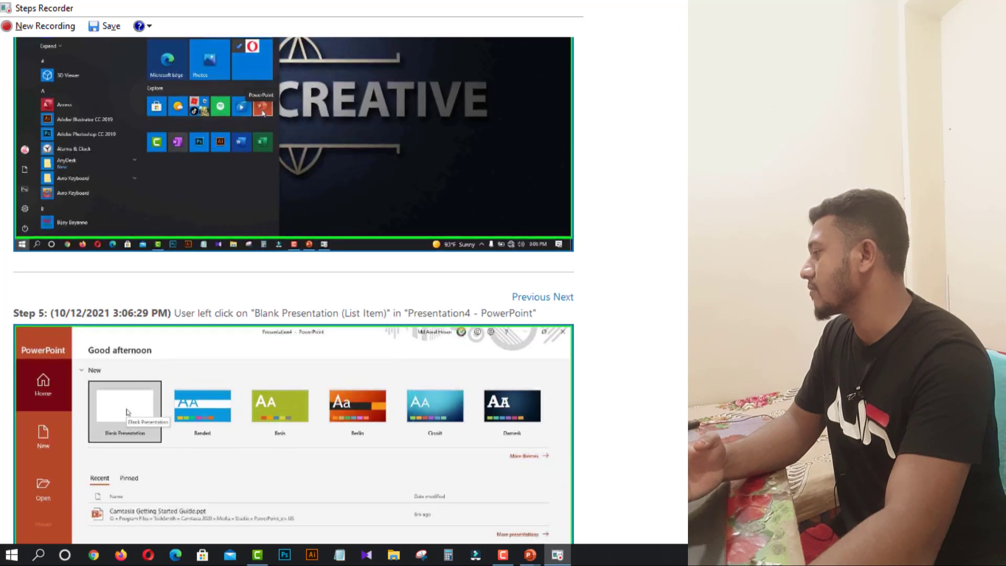
{"action": "scroll", "coordinate": [293, 289], "scroll_direction": "up", "scroll_amount": 3}
{"action": "scroll", "coordinate": [293, 289], "scroll_direction": "down", "scroll_amount": 20}
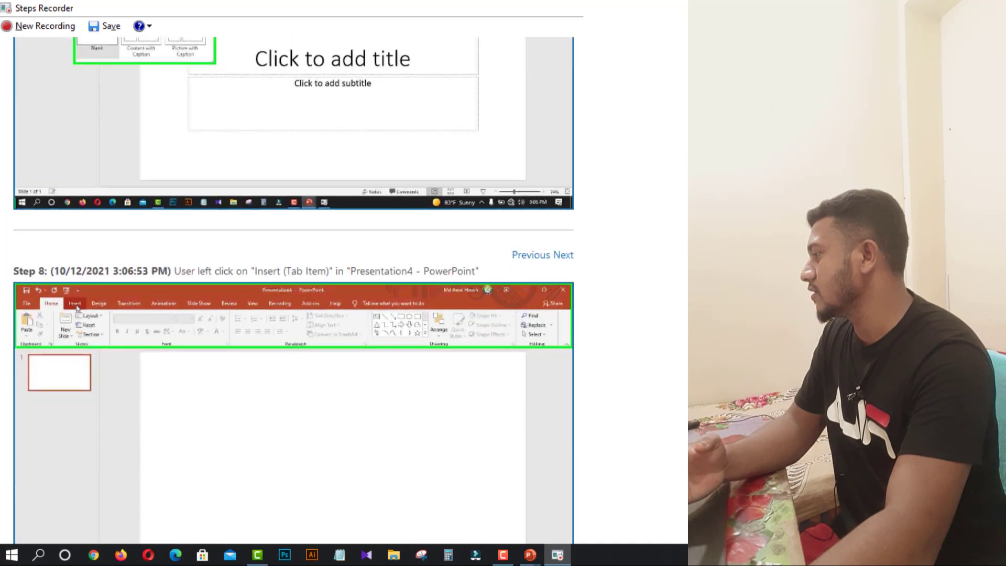
{"action": "scroll", "coordinate": [294, 288], "scroll_direction": "up", "scroll_amount": 20}
{"action": "scroll", "coordinate": [294, 288], "scroll_direction": "up", "scroll_amount": 4}
{"action": "scroll", "coordinate": [293, 289], "scroll_direction": "down", "scroll_amount": 7}
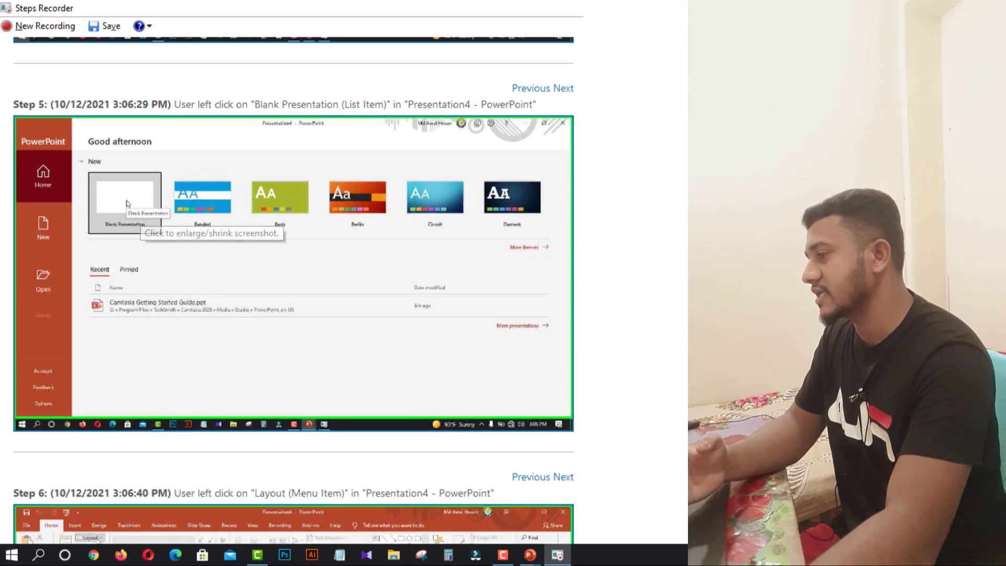
{"action": "scroll", "coordinate": [293, 288], "scroll_direction": "down", "scroll_amount": 15}
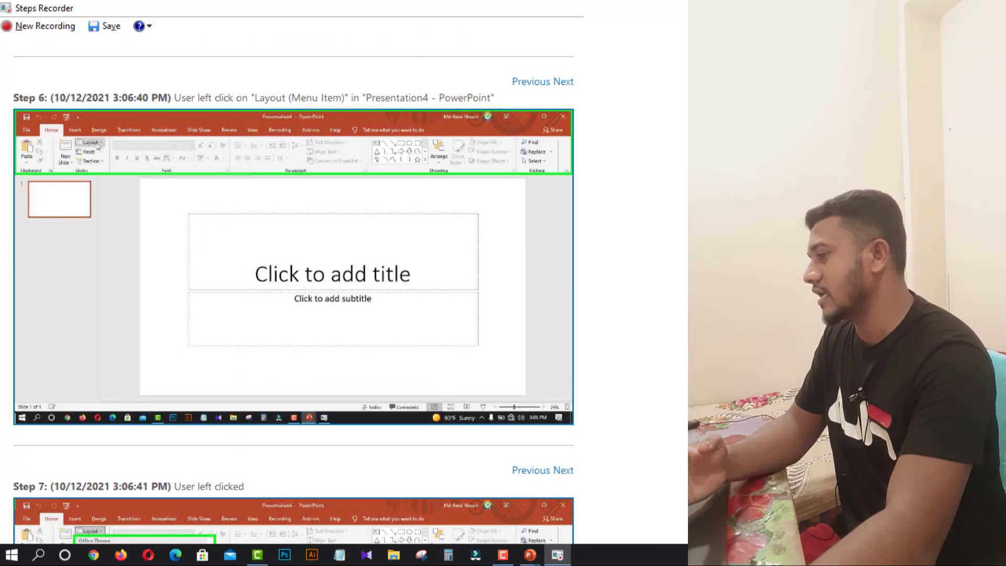
{"action": "scroll", "coordinate": [207, 263], "scroll_direction": "down", "scroll_amount": 7}
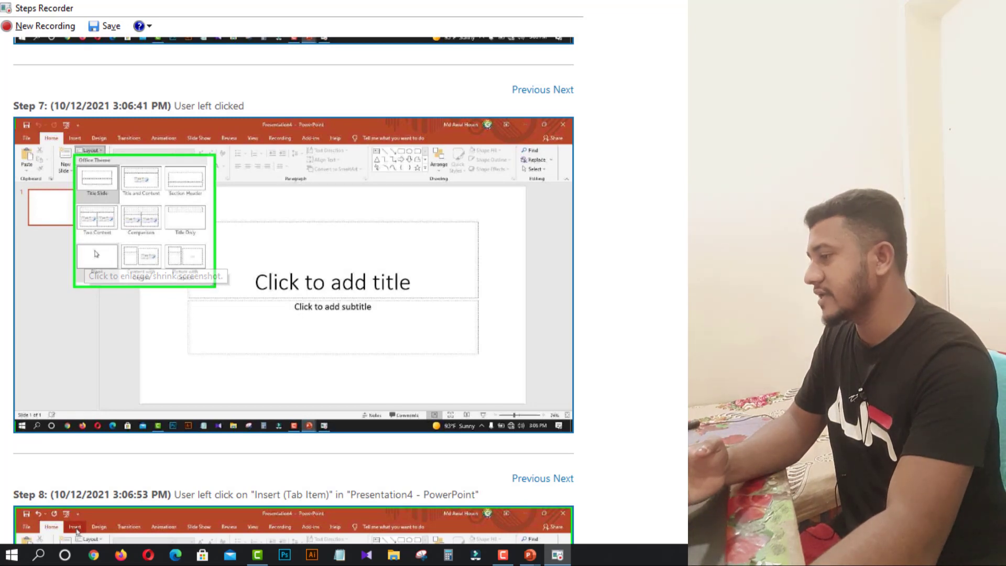
{"action": "scroll", "coordinate": [87, 252], "scroll_direction": "down", "scroll_amount": 7}
{"action": "scroll", "coordinate": [293, 293], "scroll_direction": "down", "scroll_amount": 7}
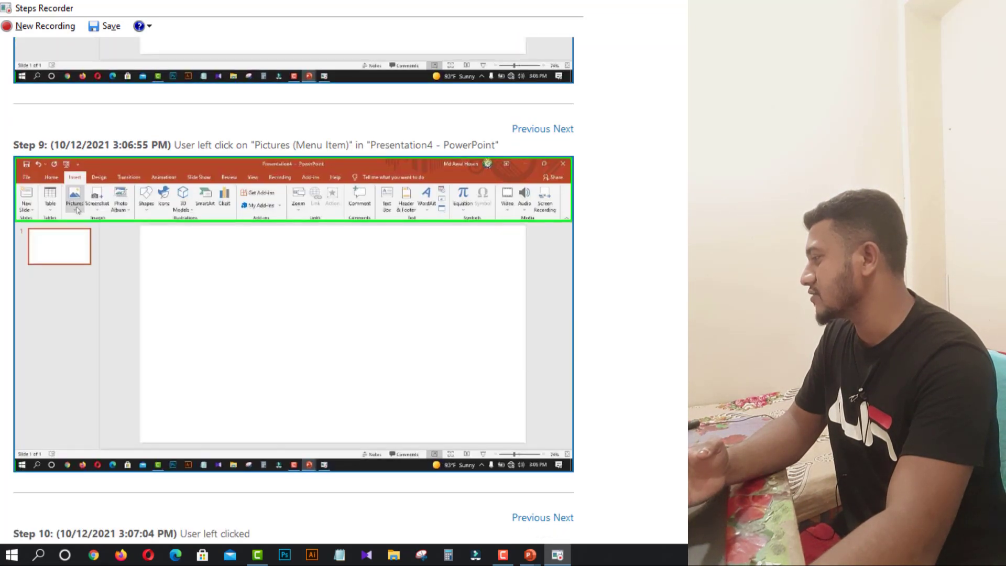
{"action": "scroll", "coordinate": [293, 289], "scroll_direction": "up", "scroll_amount": 4}
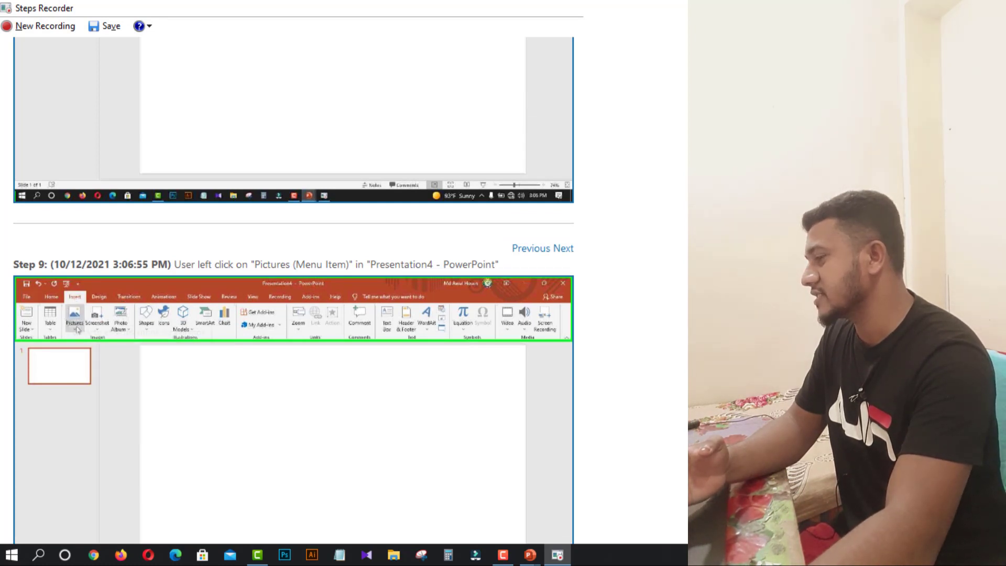
{"action": "scroll", "coordinate": [293, 289], "scroll_direction": "down", "scroll_amount": 10}
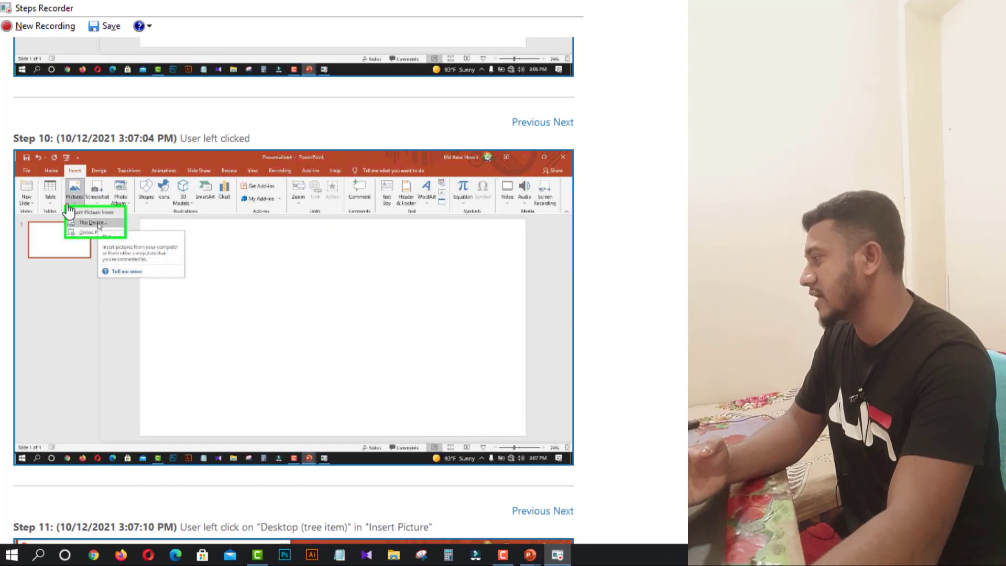
{"action": "scroll", "coordinate": [293, 289], "scroll_direction": "down", "scroll_amount": 9}
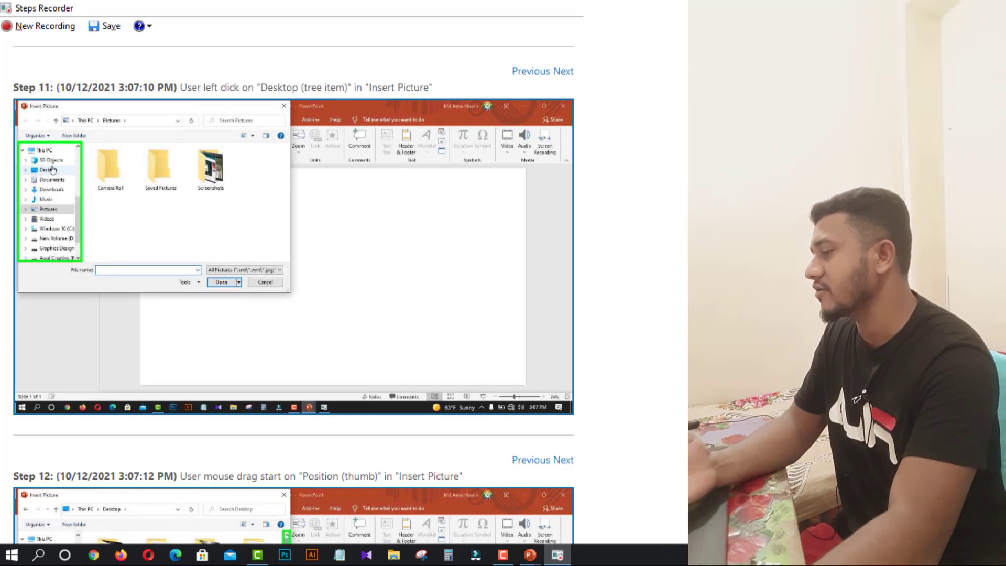
{"action": "scroll", "coordinate": [293, 289], "scroll_direction": "down", "scroll_amount": 4}
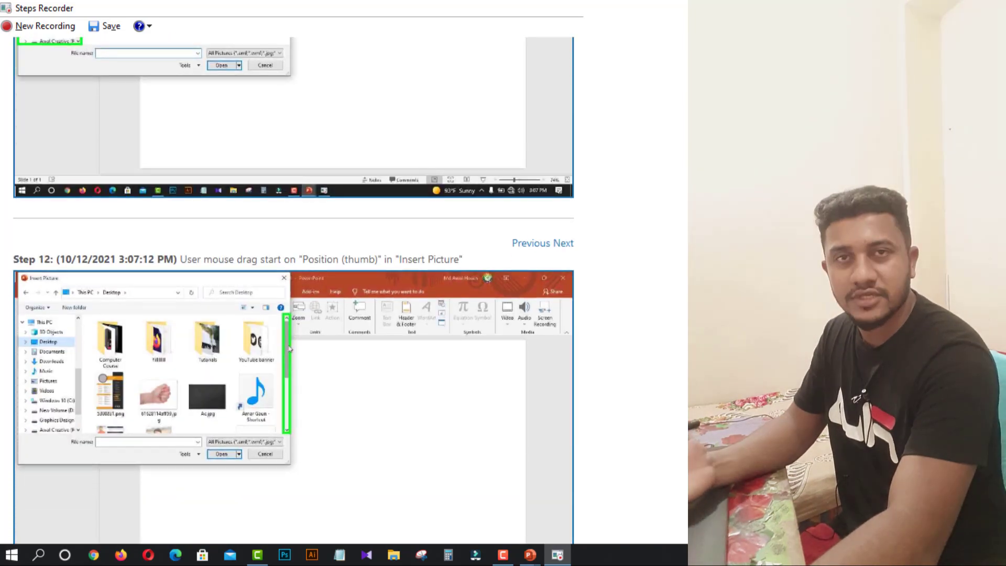
Examine the Additional Details section at the end of the report and return to its beginning.
{"action": "scroll", "coordinate": [294, 288], "scroll_direction": "down", "scroll_amount": 20}
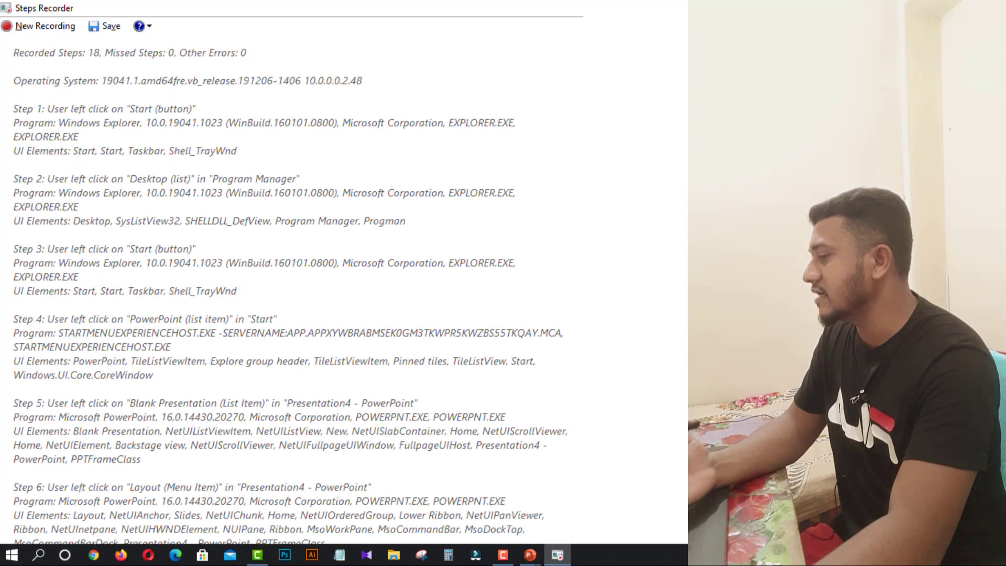
{"action": "scroll", "coordinate": [293, 289], "scroll_direction": "up", "scroll_amount": 20}
{"action": "scroll", "coordinate": [293, 289], "scroll_direction": "down", "scroll_amount": 20}
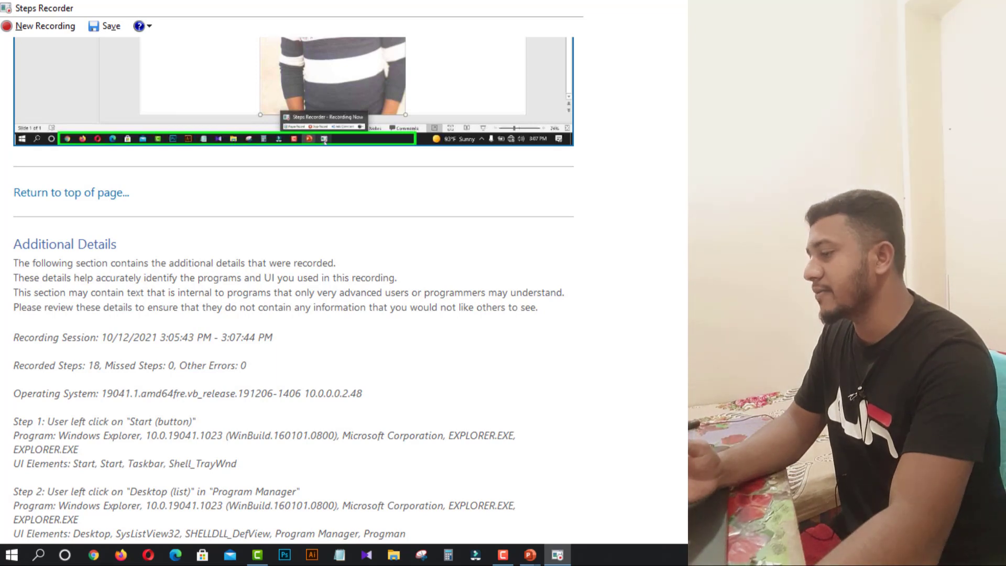
{"action": "scroll", "coordinate": [375, 62], "scroll_direction": "up", "scroll_amount": 20}
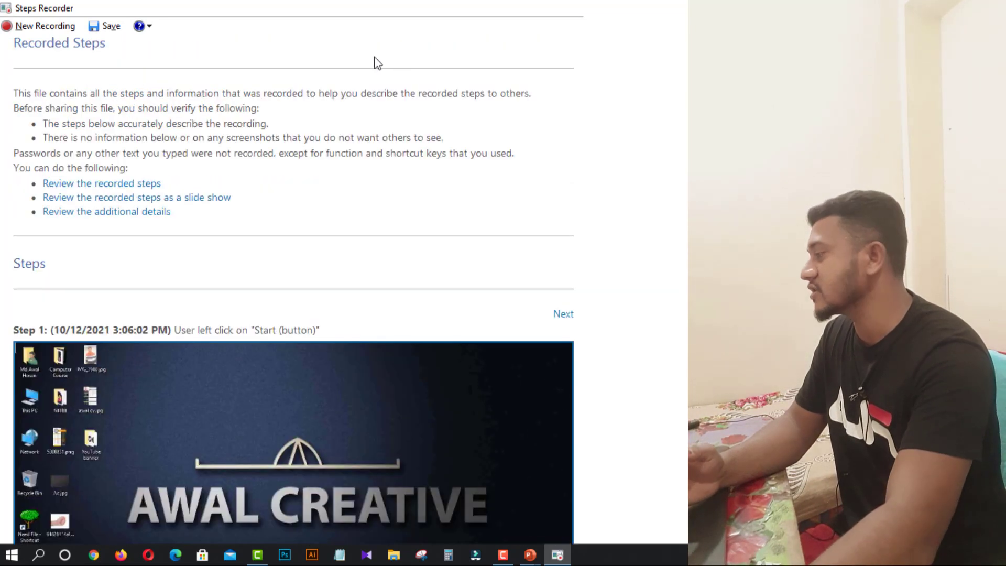
Save the recorded steps to the Desktop as a ZIP file named 1236 and close Steps Recorder.
{"action": "left_click", "coordinate": [102, 29]}
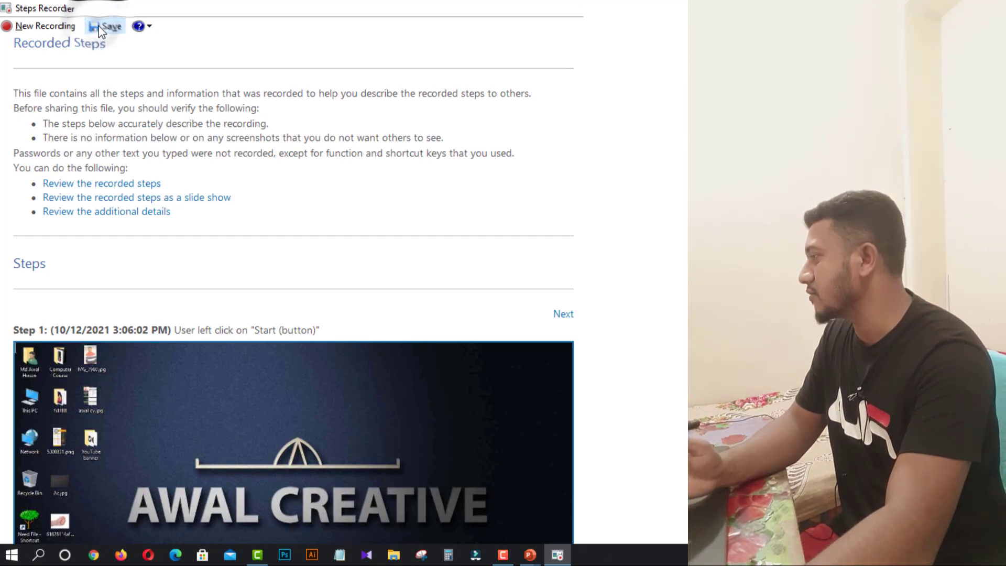
{"action": "left_click_drag", "start_coordinate": [234, 38], "coordinate": [531, 69]}
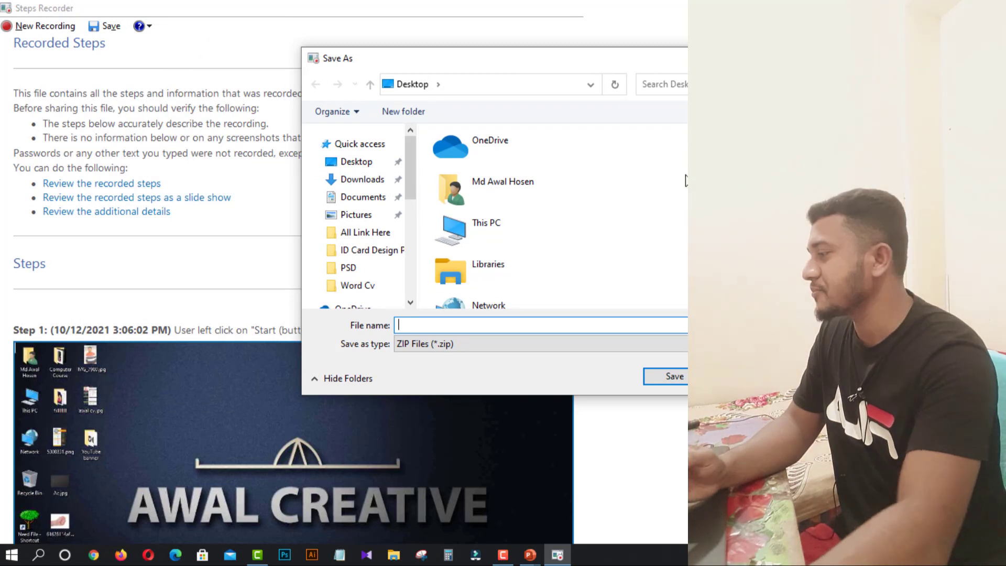
{"action": "left_click", "coordinate": [358, 163]}
{"action": "left_click", "coordinate": [433, 326]}
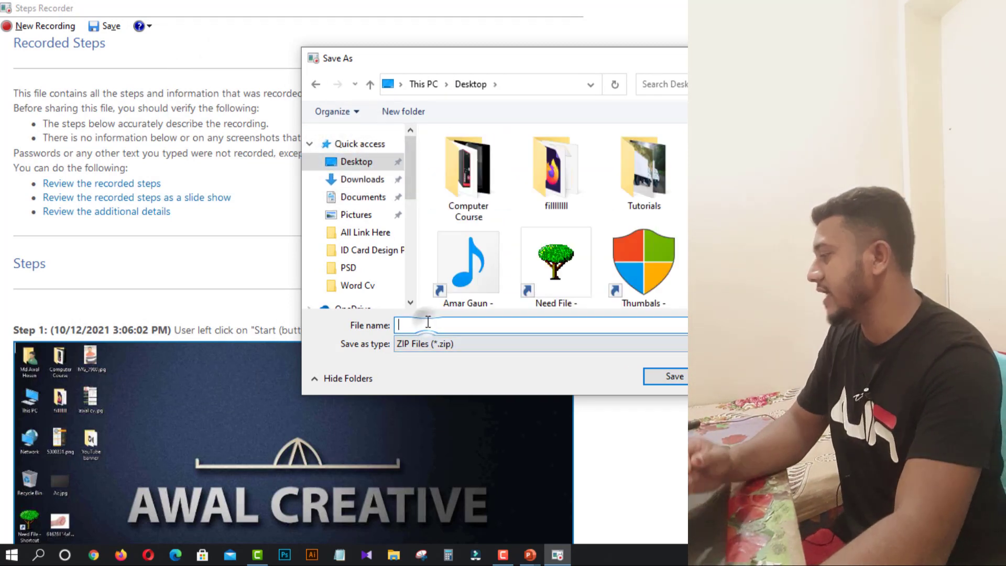
{"action": "type", "text": "1236"}
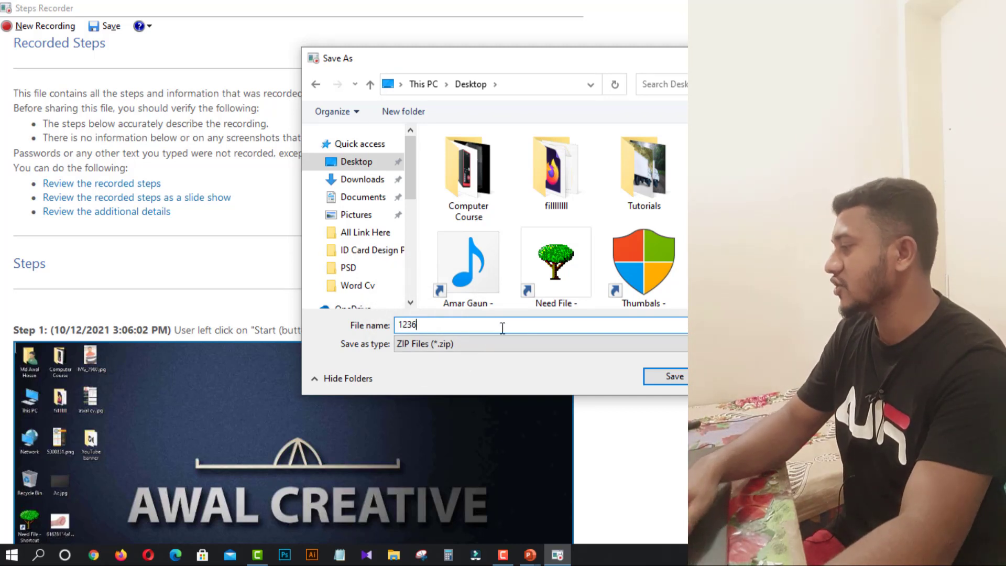
{"action": "left_click", "coordinate": [605, 343]}
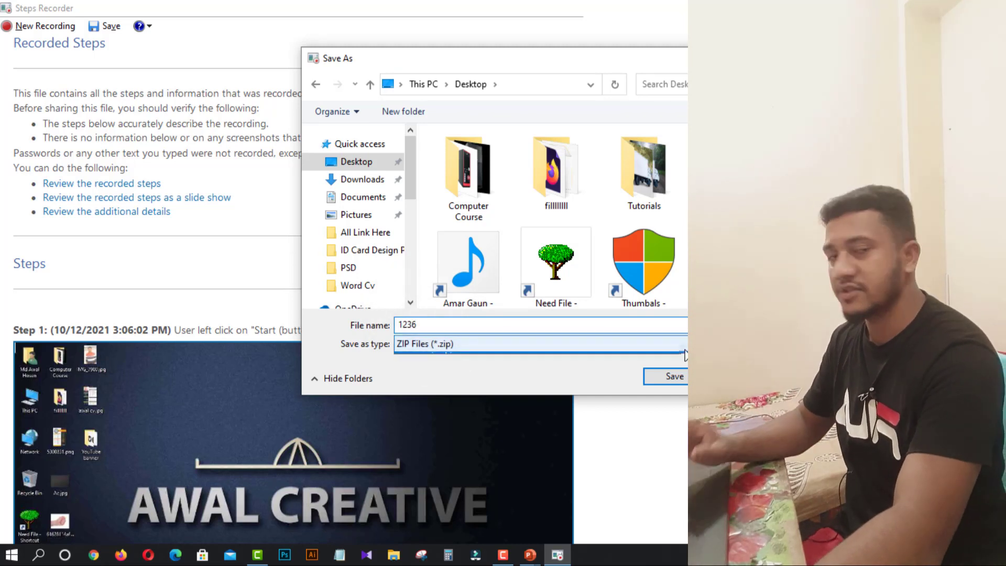
{"action": "left_click", "coordinate": [676, 386]}
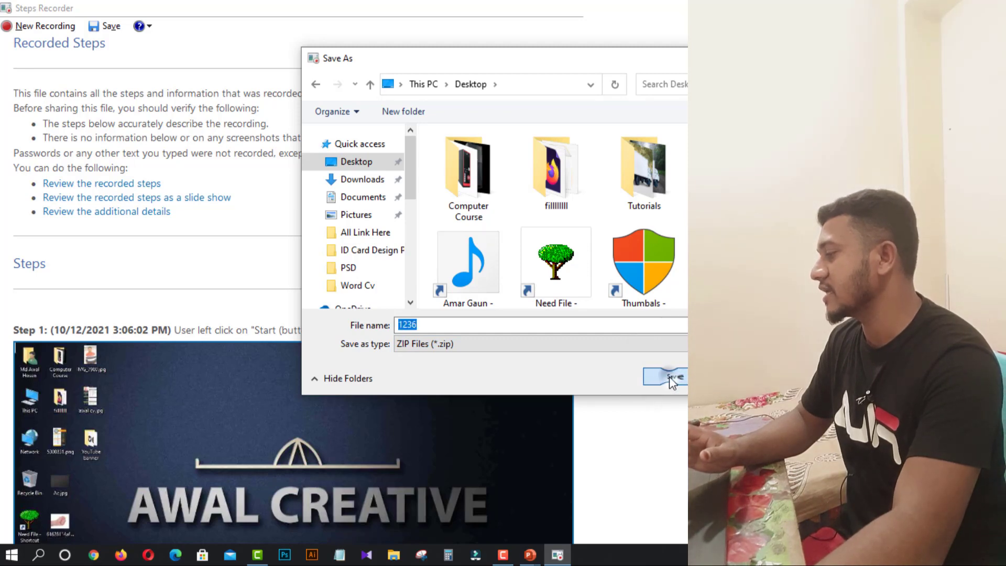
{"action": "left_click", "coordinate": [672, 378]}
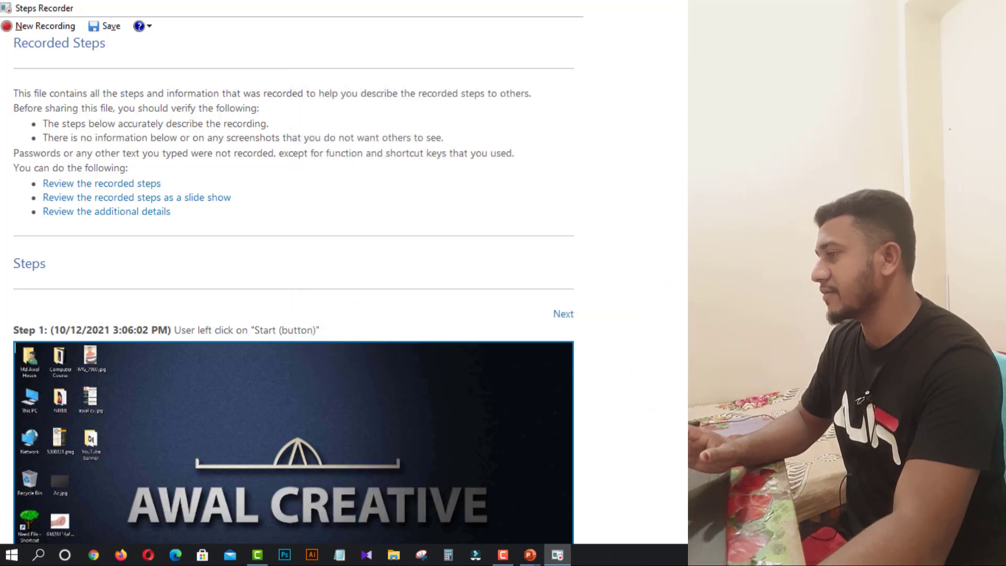
{"action": "key", "text": "alt+F4"}
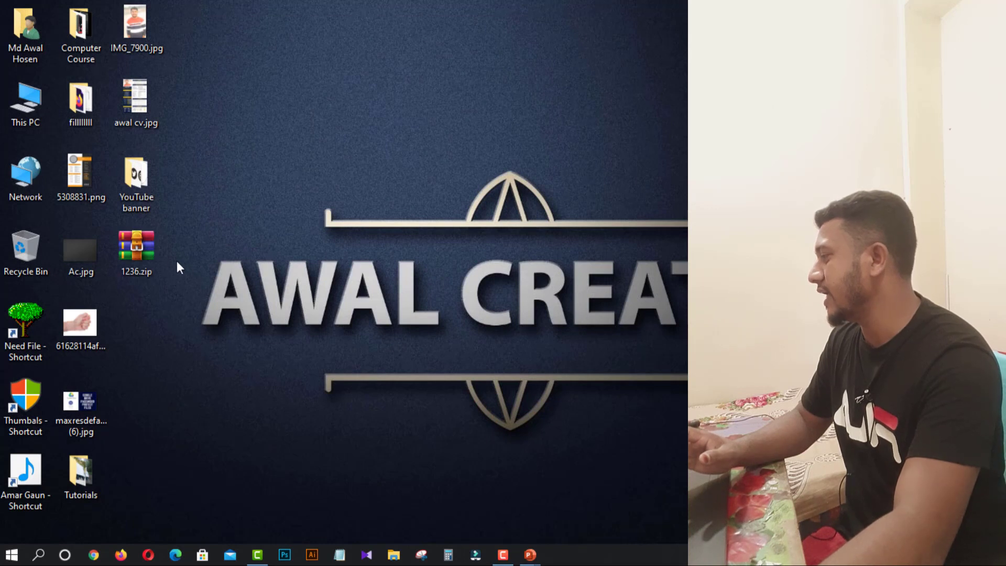
Extract the 1236.zip archive on the desktop into its own 1236 folder.
{"action": "left_click", "coordinate": [135, 241]}
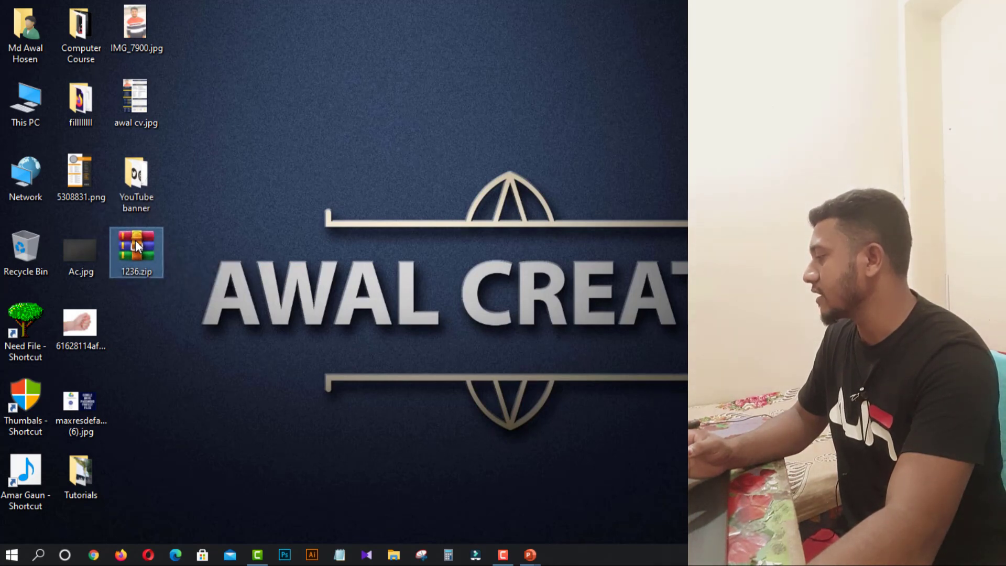
{"action": "right_click", "coordinate": [136, 240]}
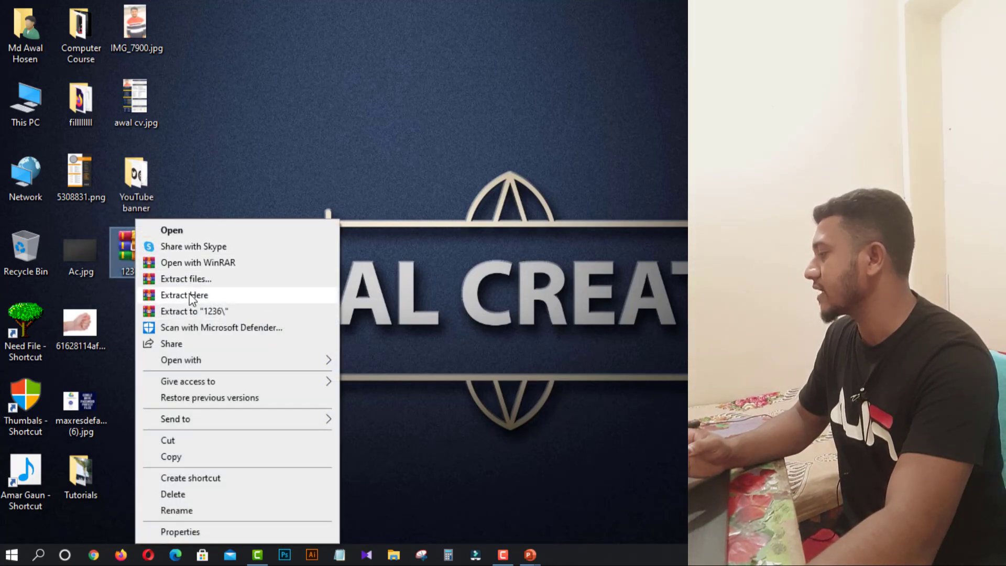
{"action": "left_click", "coordinate": [183, 310]}
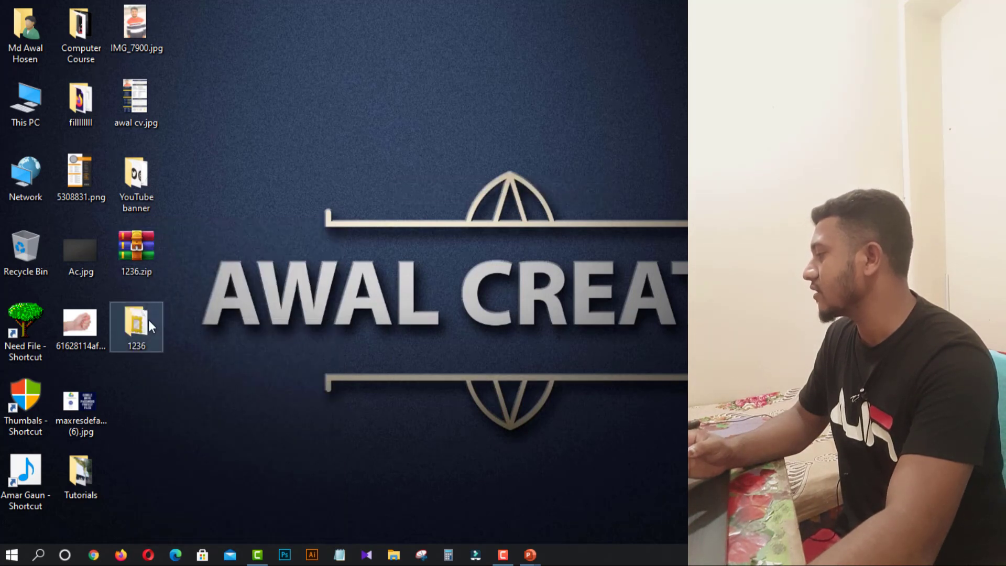
Open Recording_20211012_1509.mht from the 1236 folder in Internet Explorer, maximize the window and dismiss the browser setup dialog.
{"action": "double_click", "coordinate": [148, 322]}
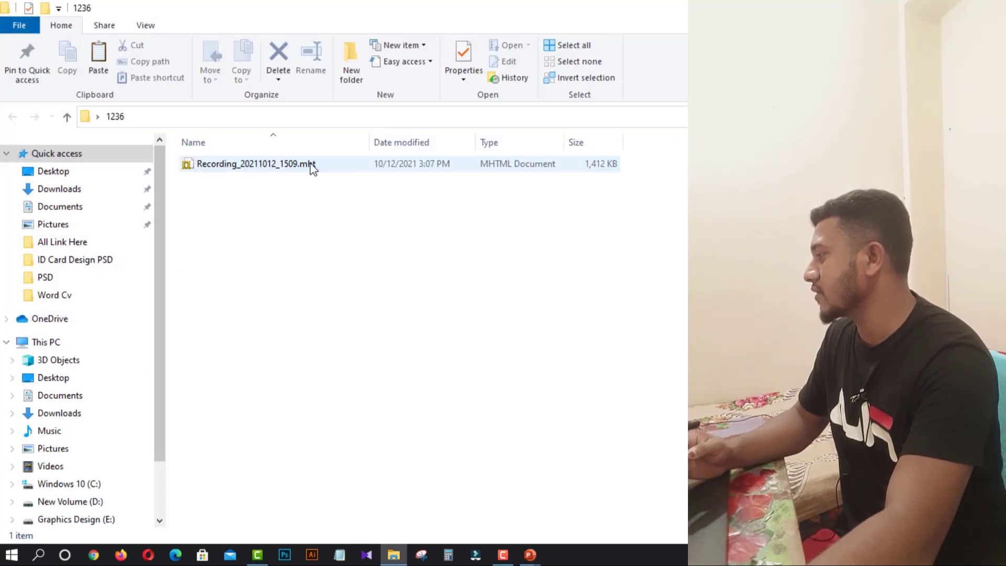
{"action": "left_click", "coordinate": [347, 164]}
{"action": "double_click", "coordinate": [256, 169]}
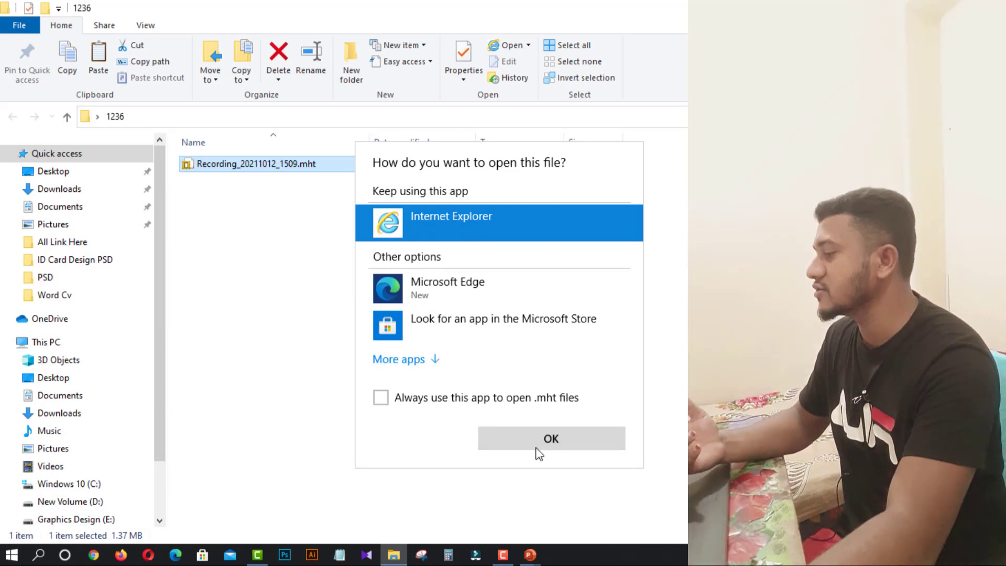
{"action": "left_click", "coordinate": [539, 454]}
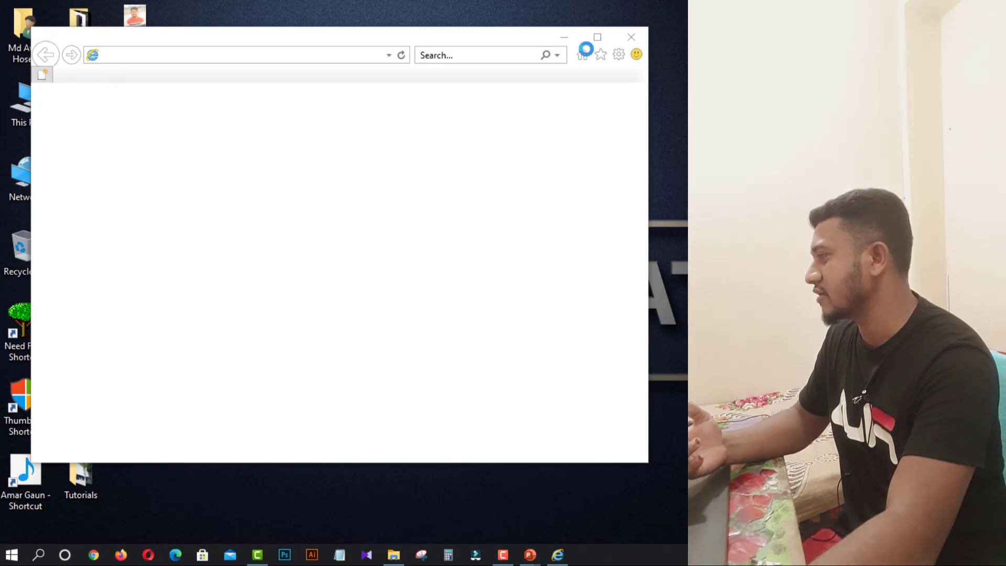
{"action": "left_click", "coordinate": [598, 38]}
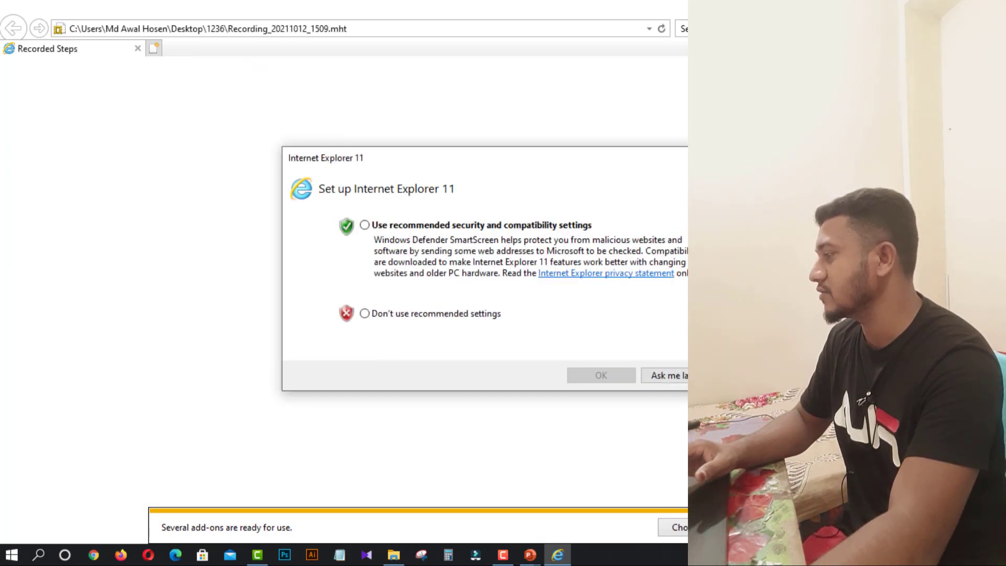
{"action": "key", "text": "Escape"}
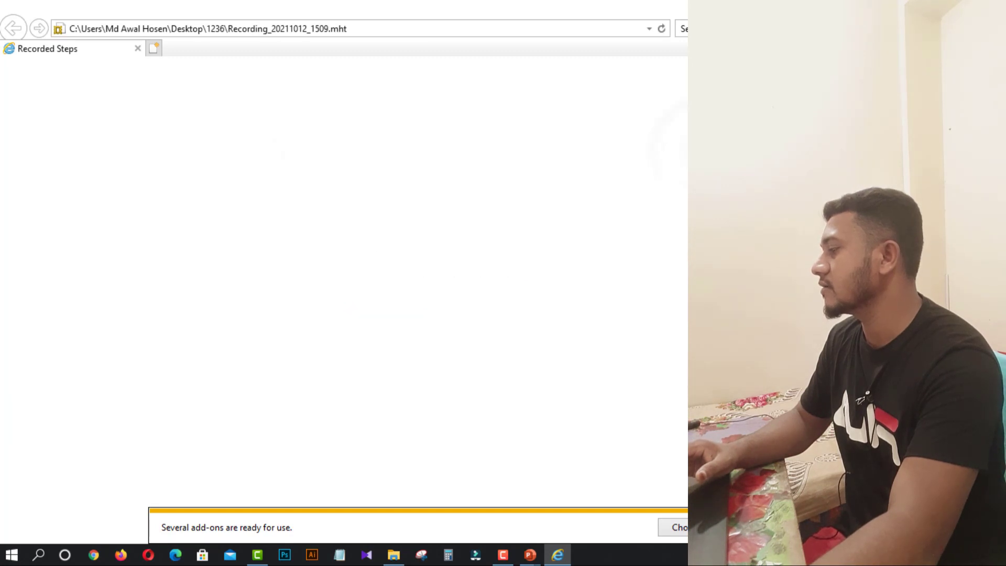